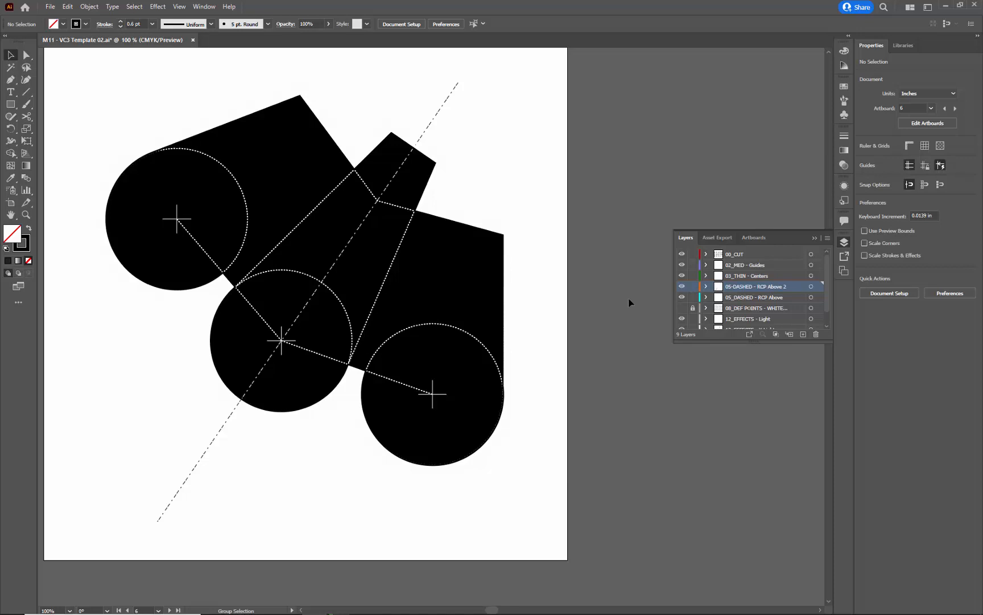
# Hide the 12_EFFECTS - X Light layer and select all artwork on the 00_CUT layer
pyautogui.hotkey('ctrl', 'alt', '0')
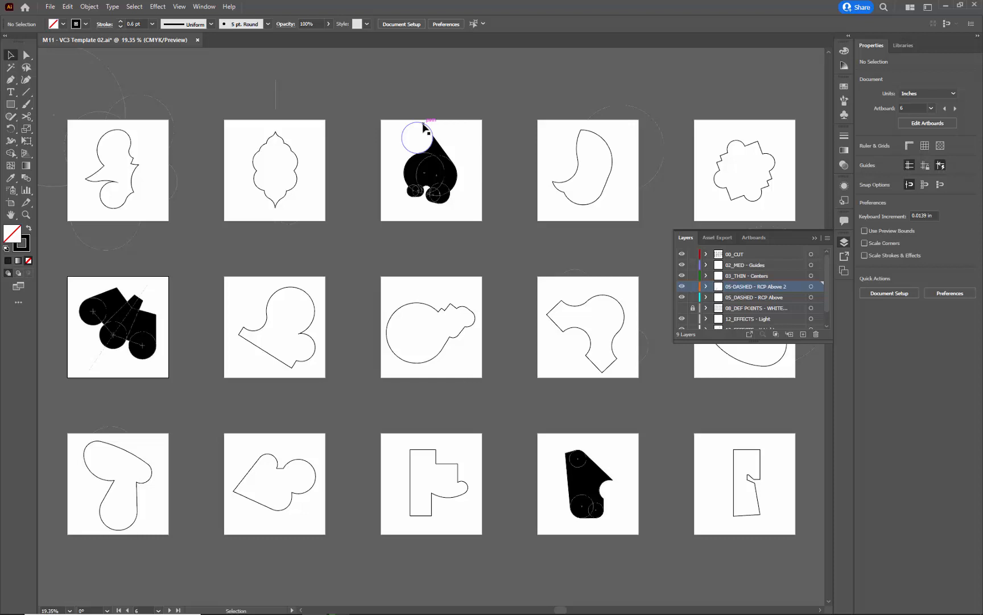
pyautogui.click(424, 128)
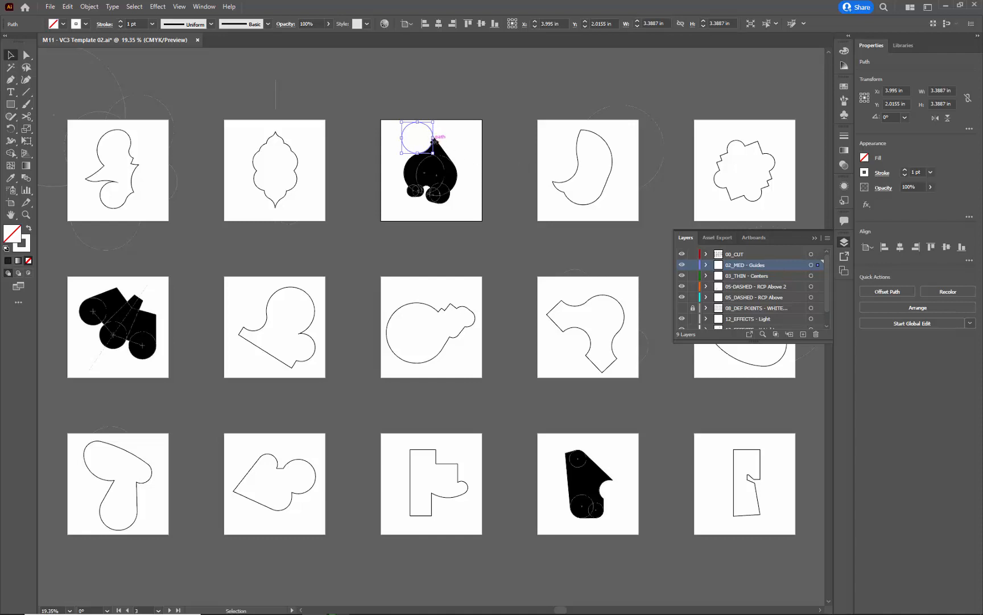
pyautogui.click(371, 105)
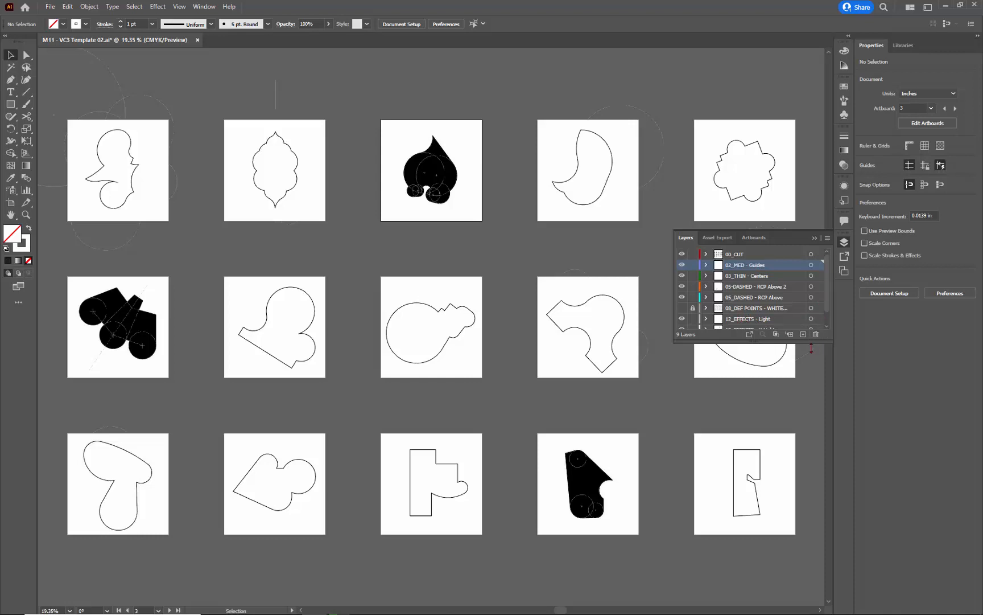
pyautogui.moveTo(811, 348); pyautogui.dragTo(808, 370)
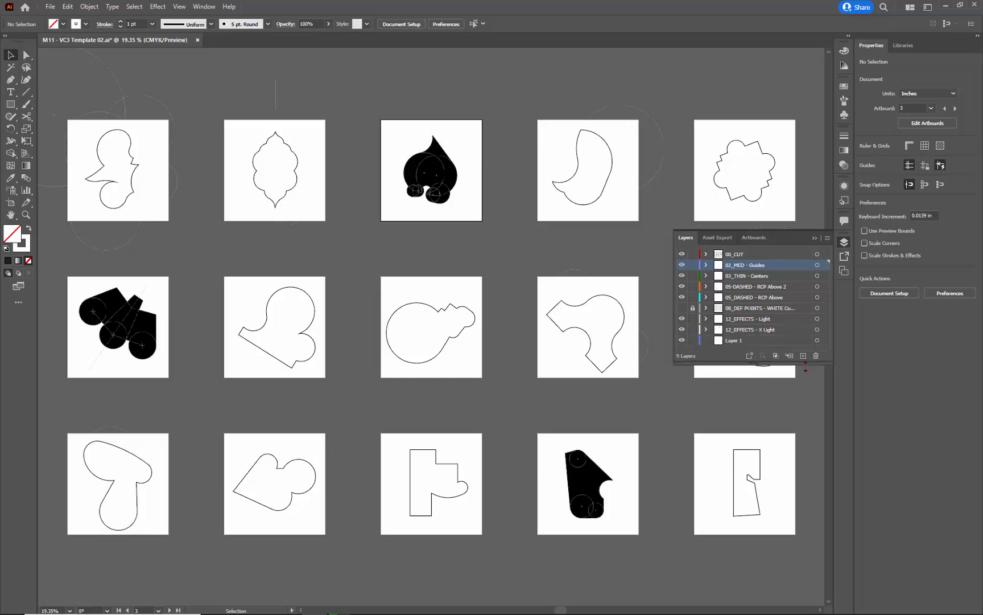
pyautogui.click(682, 330)
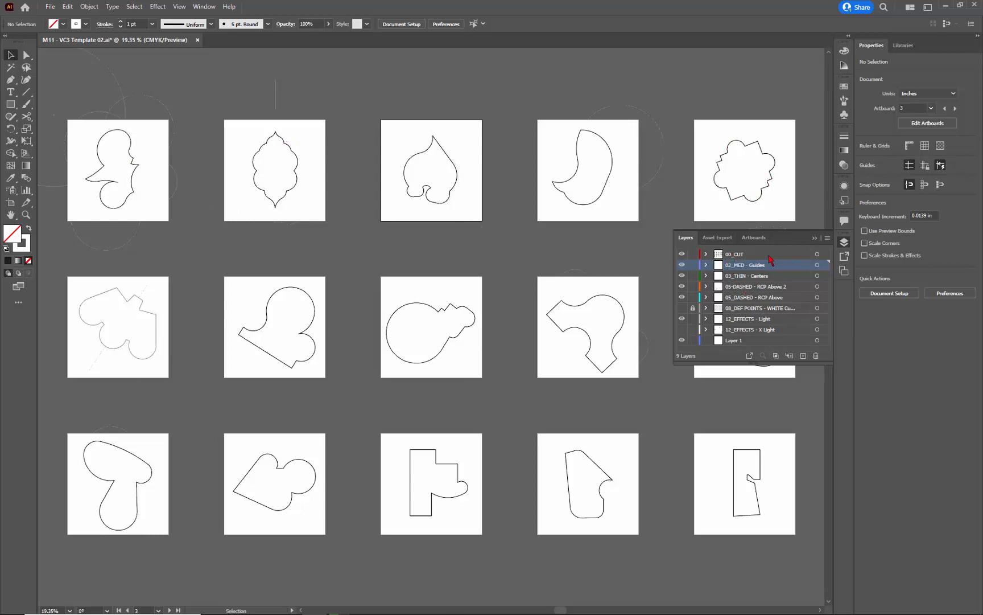
pyautogui.click(817, 255)
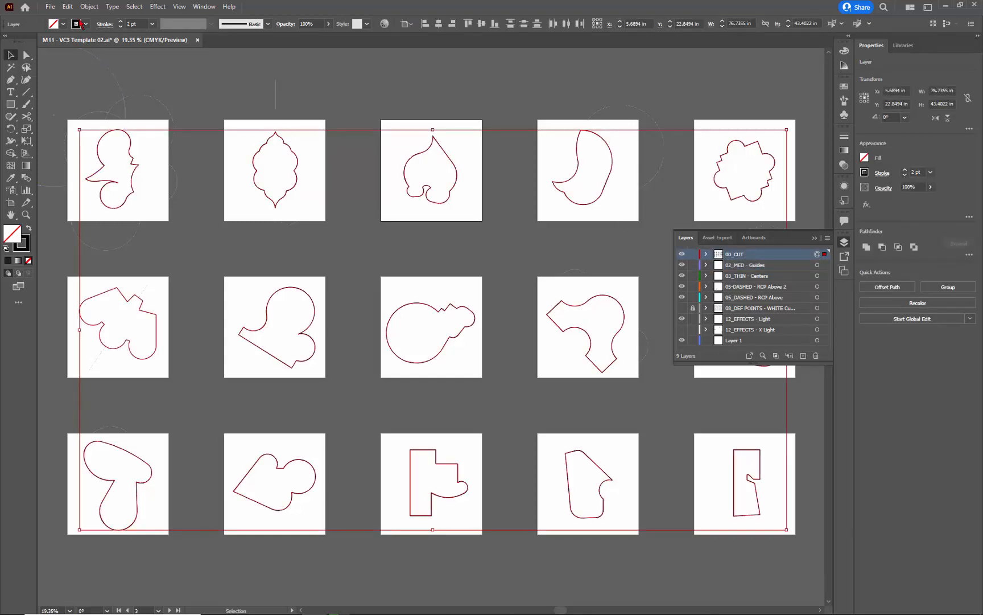
pyautogui.click(28, 228)
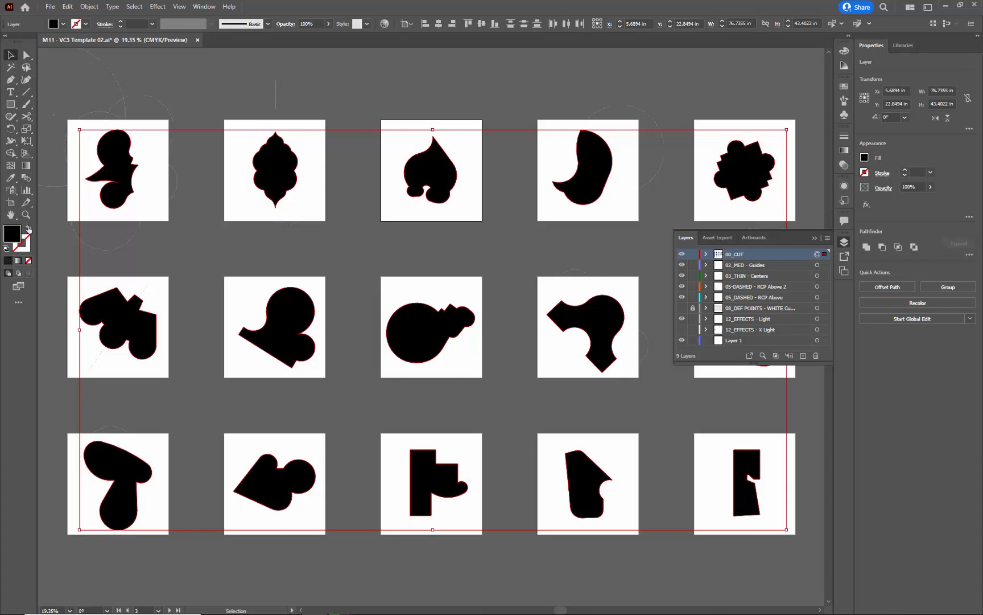
pyautogui.click(199, 237)
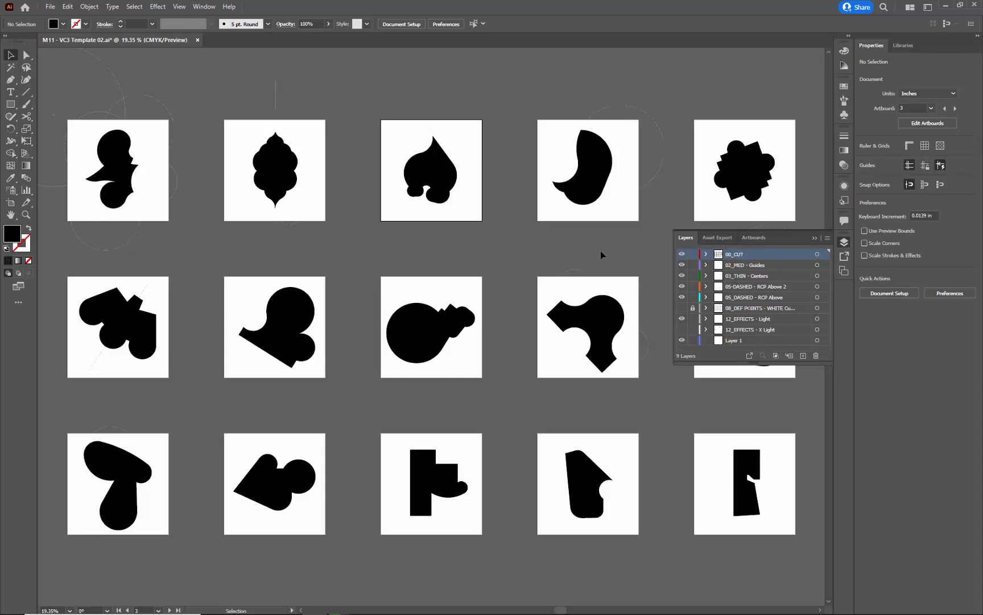
pyautogui.hotkey('ctrl', 'z')
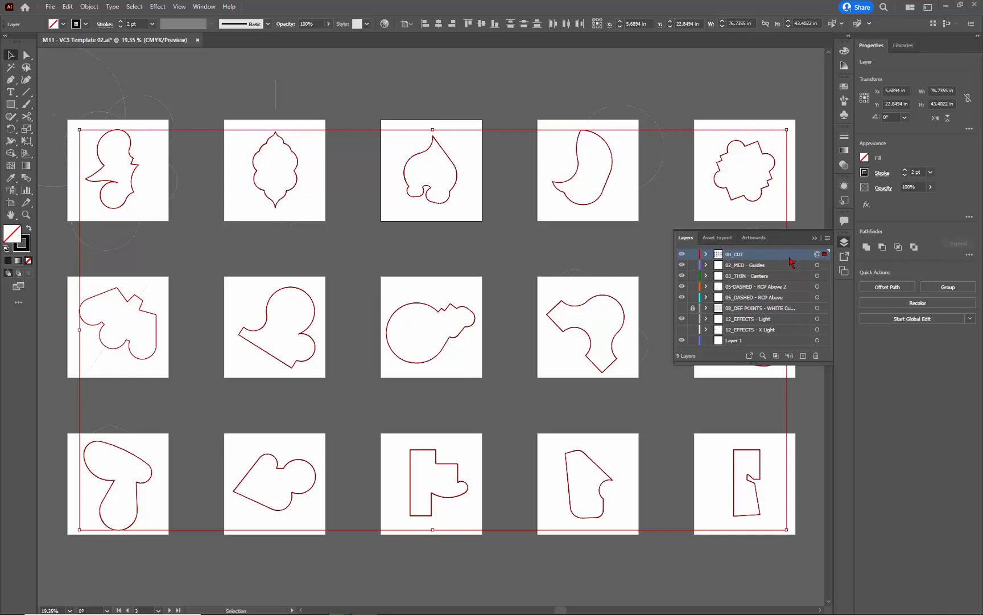
# Duplicate the 00_CUT layer directly below 05_DASHED - RCP Above and swap the copy's fill and stroke, giving black fills without strokes
pyautogui.moveTo(790, 262); pyautogui.dragTo(792, 307)
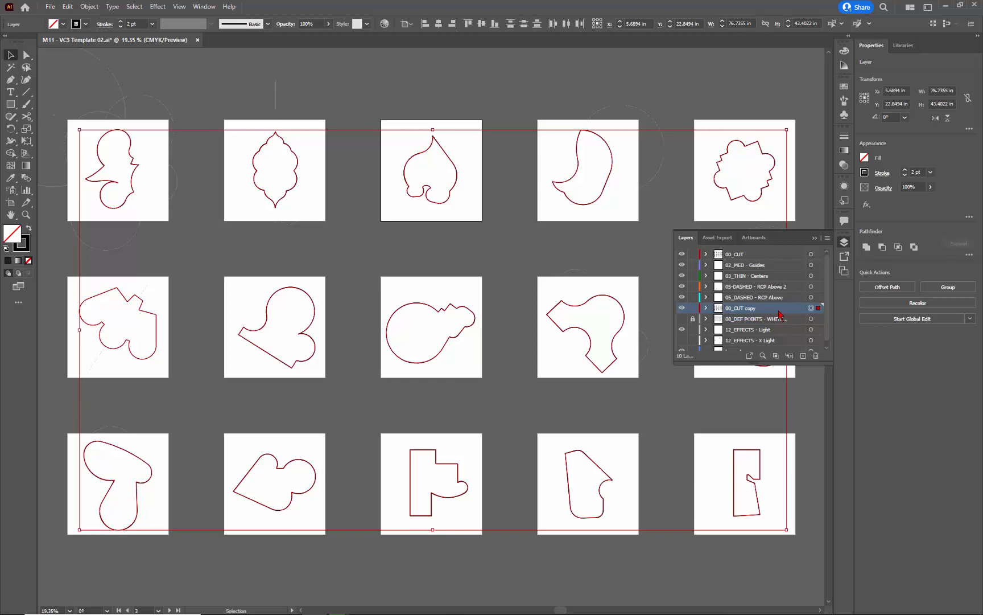
pyautogui.click(29, 229)
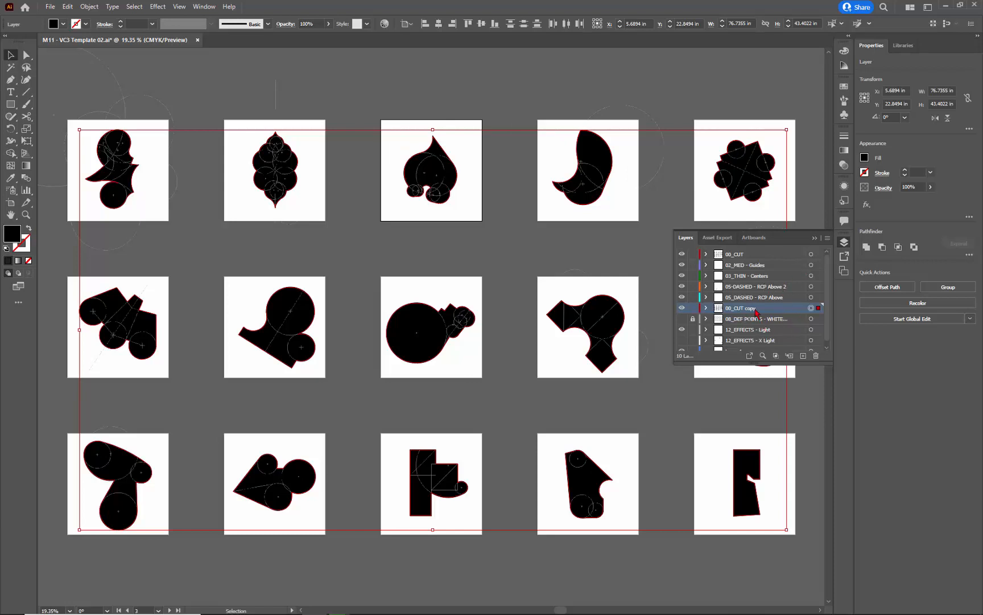
pyautogui.click(797, 330)
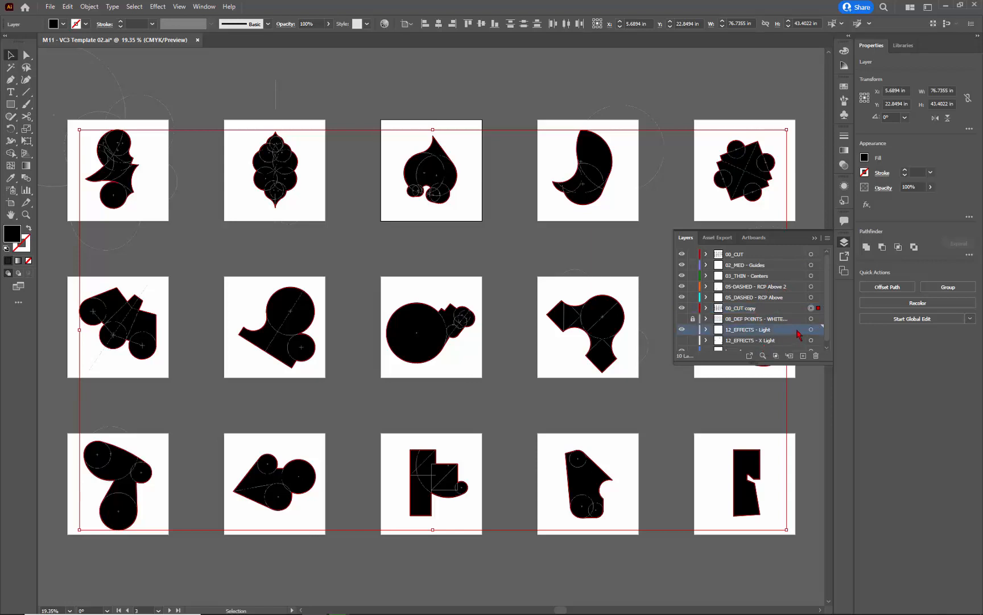
pyautogui.click(811, 287)
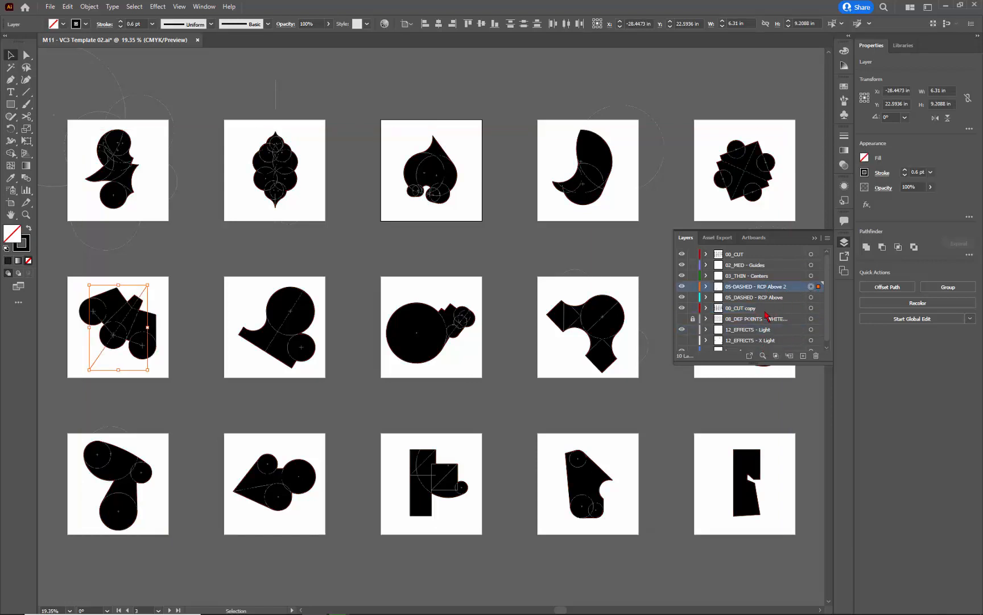
# Rename the duplicated 00_CUT layer as 00_CUT fill and deselect all artwork
pyautogui.click(758, 311)
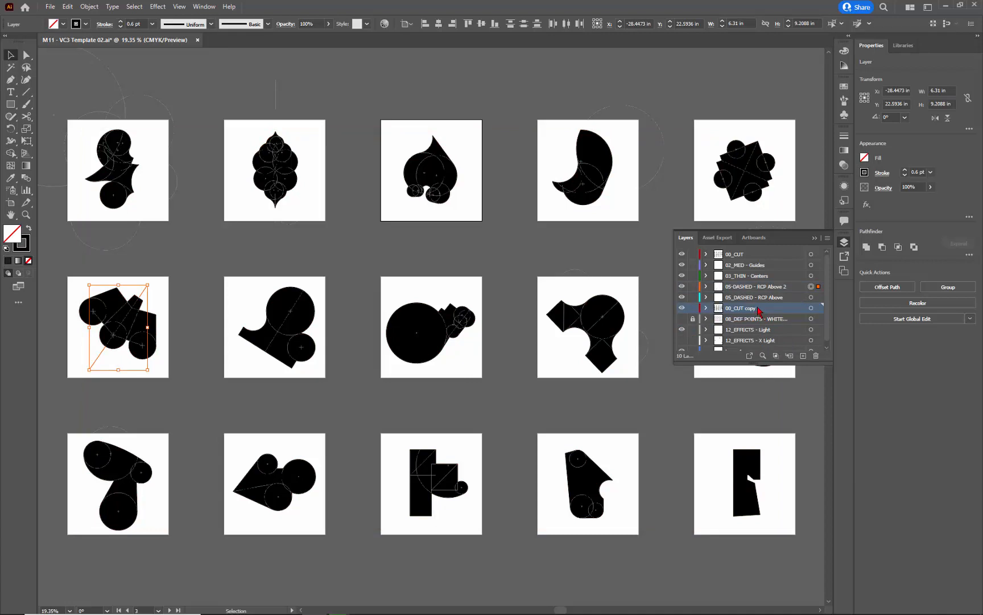
pyautogui.doubleClick(759, 311)
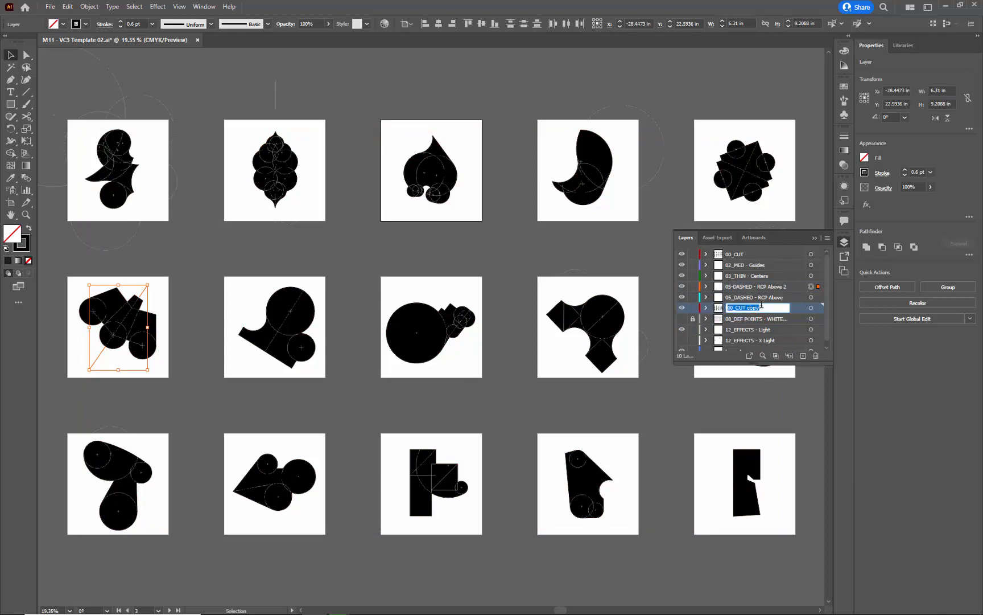
pyautogui.moveTo(761, 307); pyautogui.dragTo(746, 310)
pyautogui.write('fill')
pyautogui.press('Return')
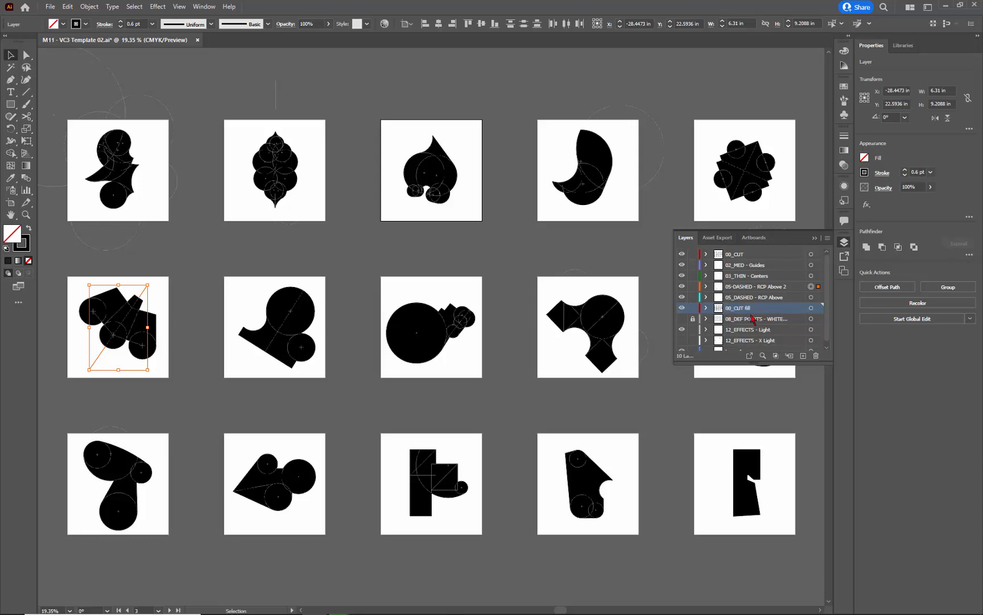
pyautogui.click(597, 89)
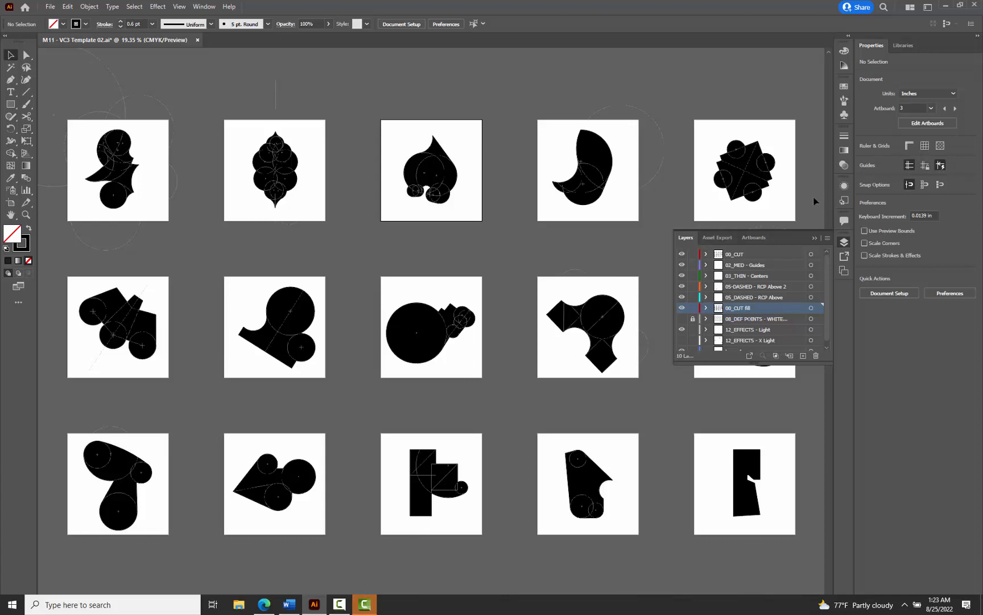
# Open the document's artboard list at its first entries
pyautogui.click(815, 238)
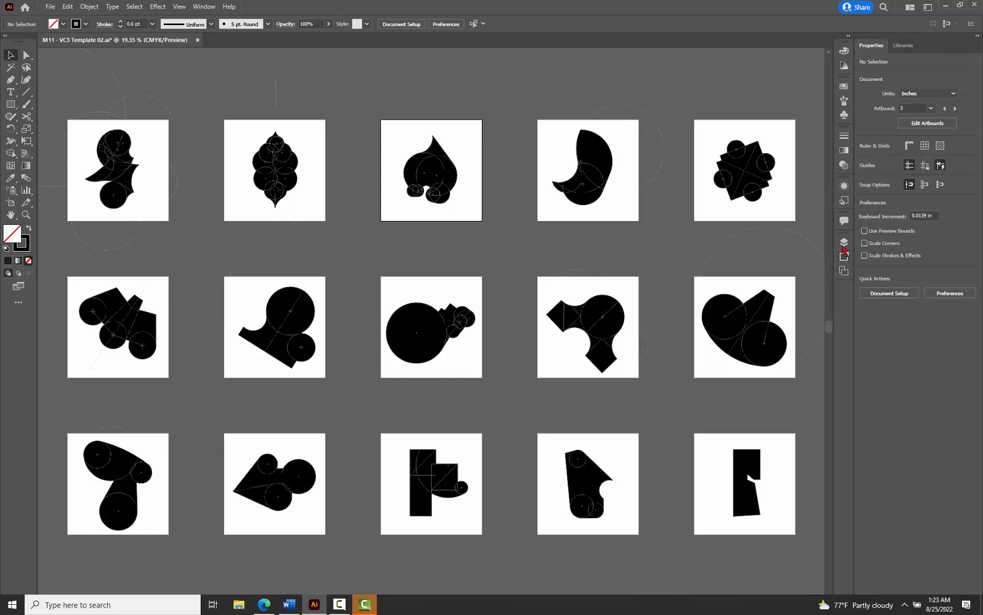
pyautogui.click(844, 243)
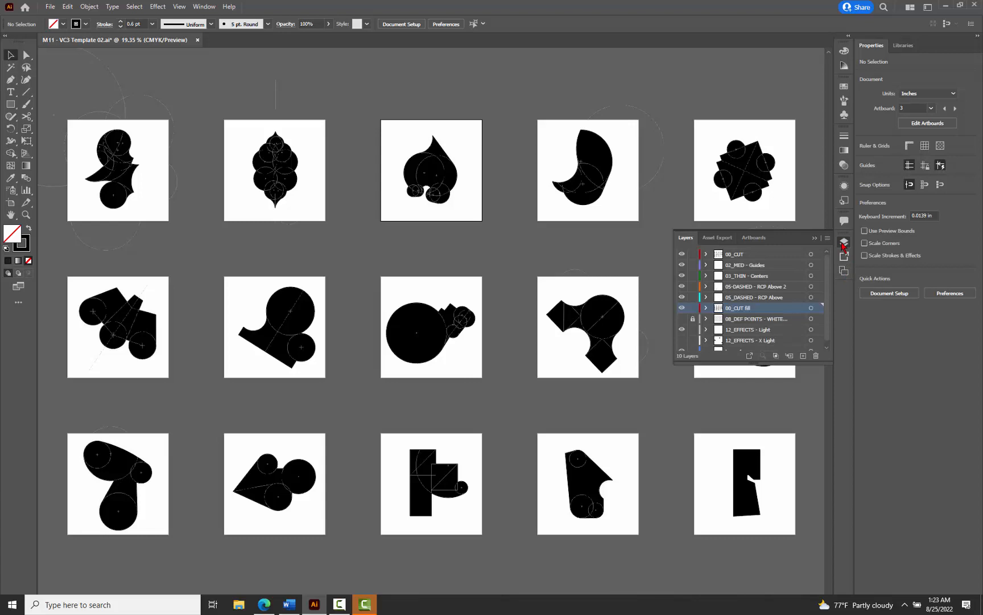
pyautogui.click(754, 237)
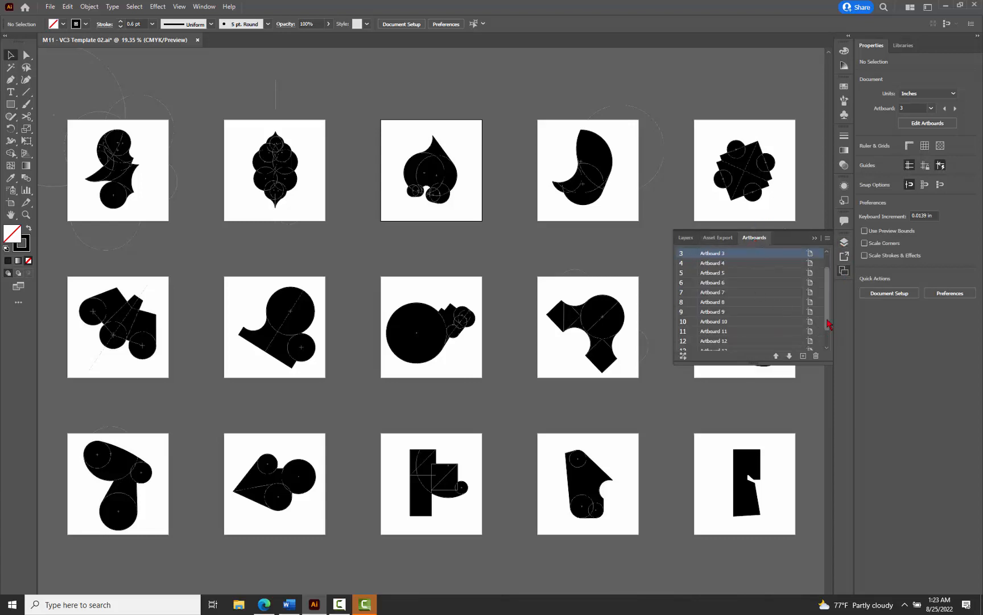
pyautogui.scroll(1, 830, 297)
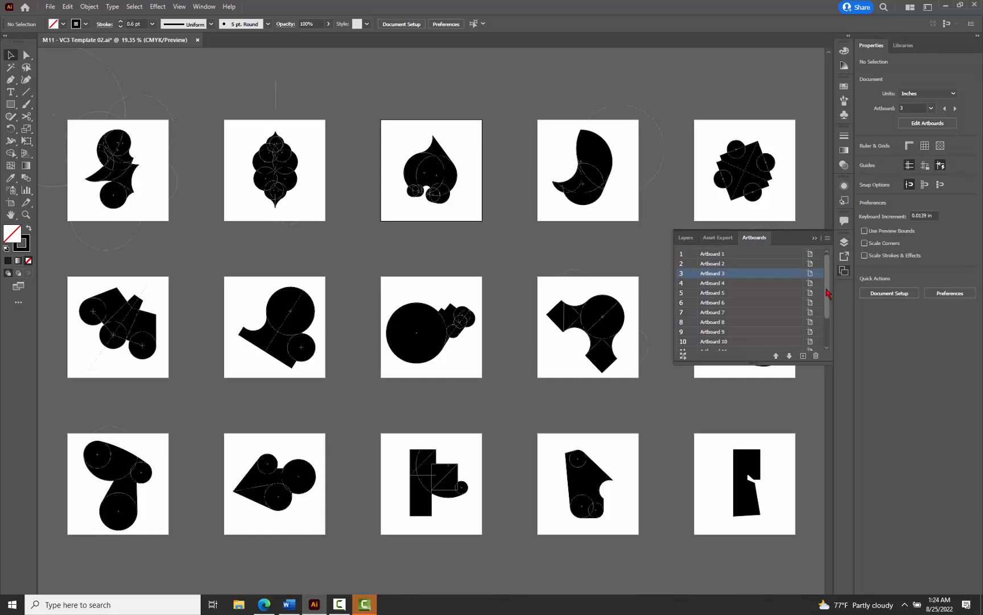
# Rename artboard 1 as 1 V1
pyautogui.doubleClick(730, 255)
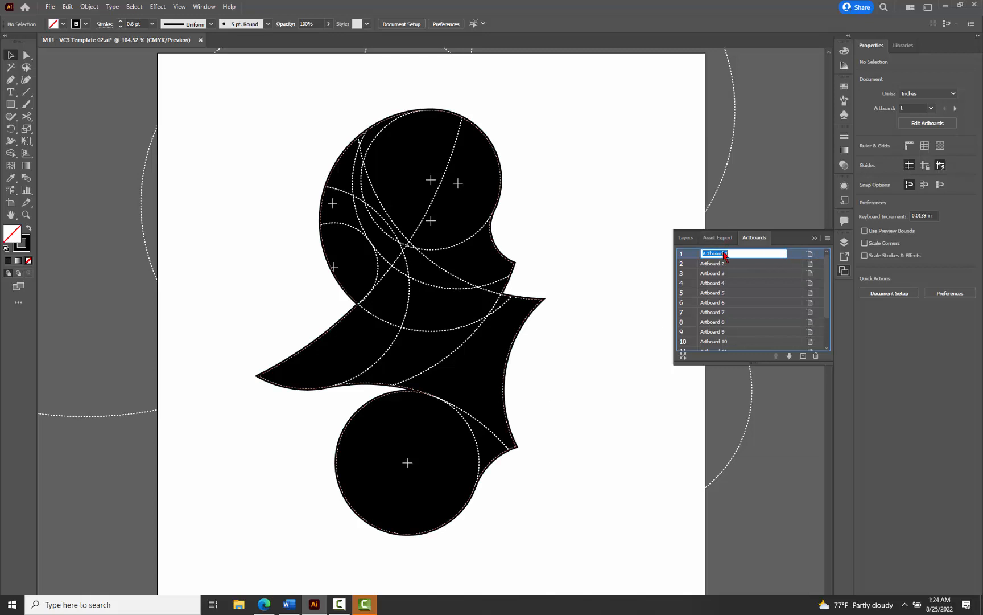
pyautogui.write('V')
pyautogui.press('BackSpace')
pyautogui.write('1 V1')
# Rename artboard 2 as 1 V2
pyautogui.click(743, 266)
pyautogui.doubleClick(726, 265)
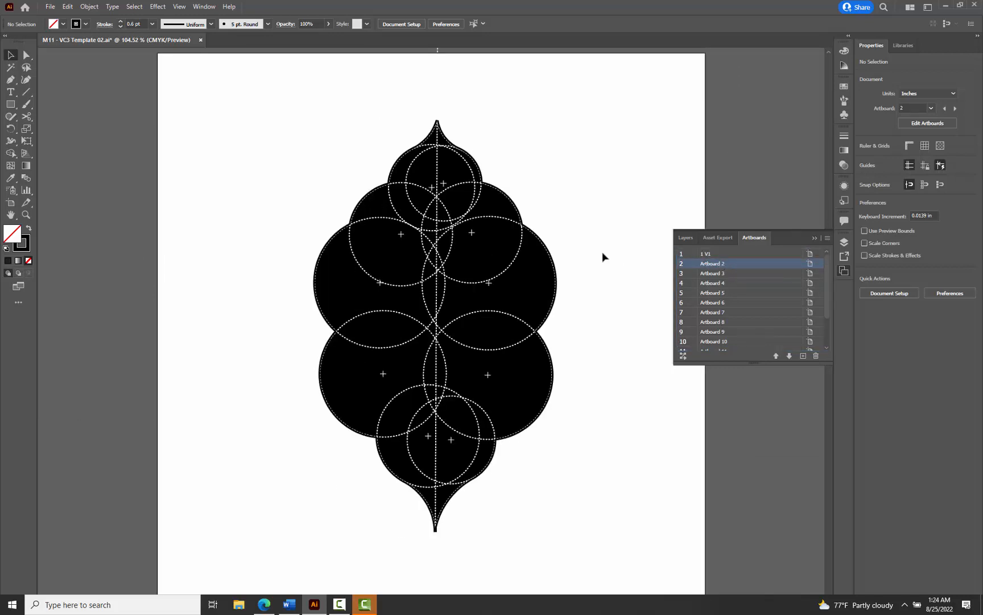
pyautogui.moveTo(291, 611)
pyautogui.doubleClick(722, 265)
pyautogui.write('1V')
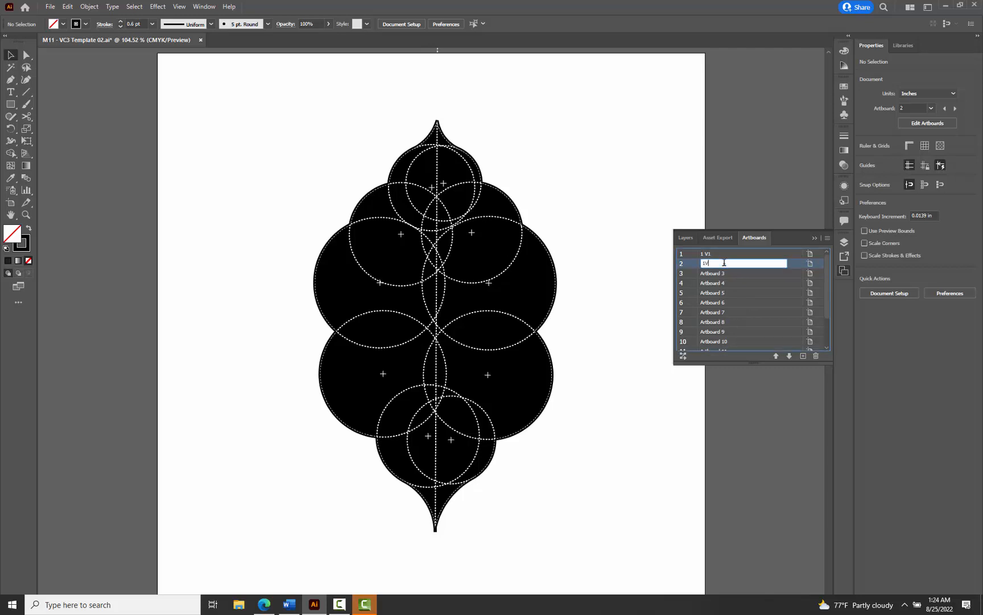
pyautogui.press('BackSpace')
pyautogui.write('V2')
# Enter 1 V as the name of artboard 3
pyautogui.click(725, 277)
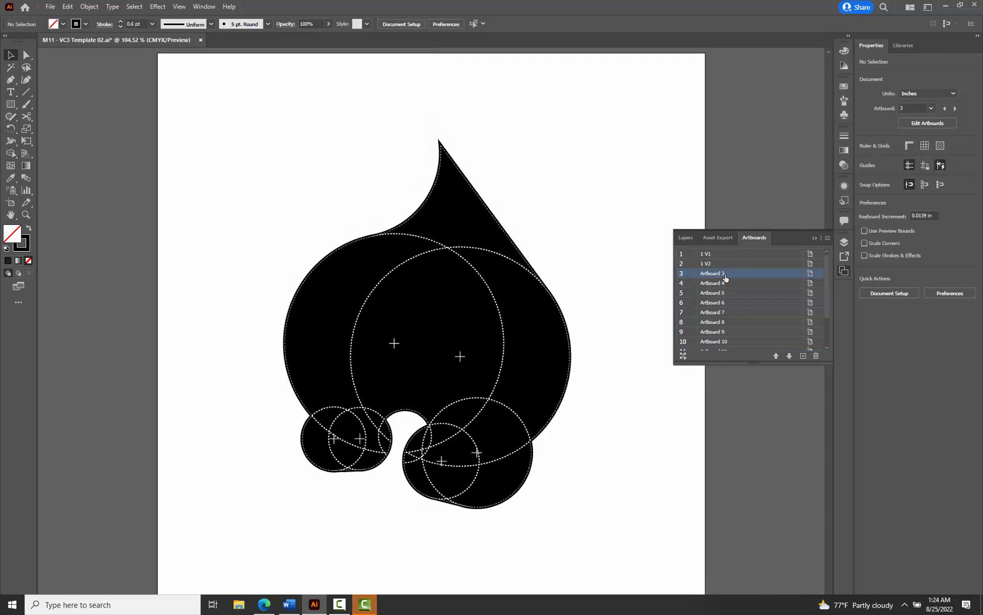
pyautogui.doubleClick(725, 277)
pyautogui.write('1 V')
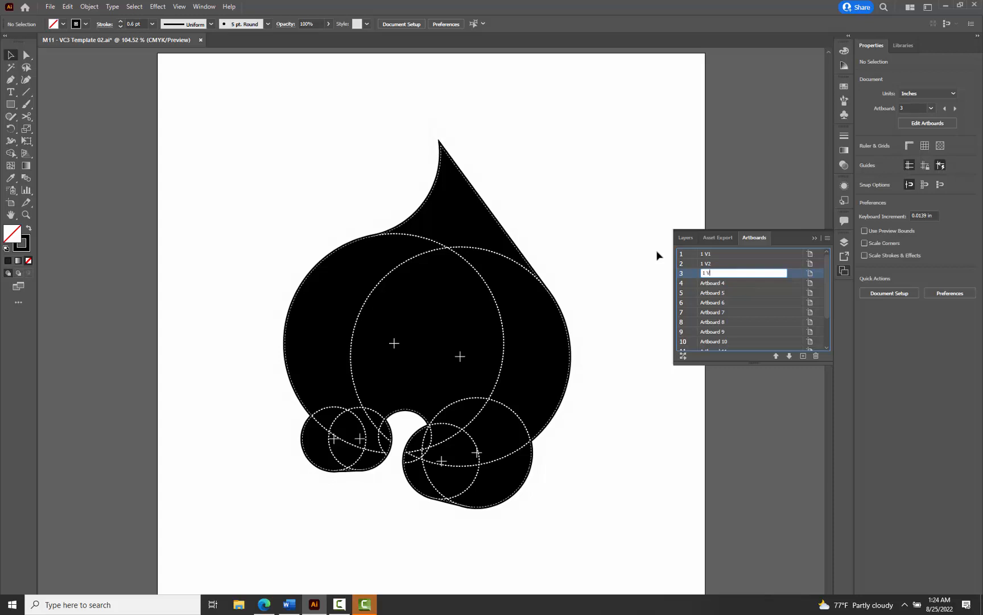
# Rename artboard 1 as V1 1, putting the version prefix before the shape number
pyautogui.click(711, 256)
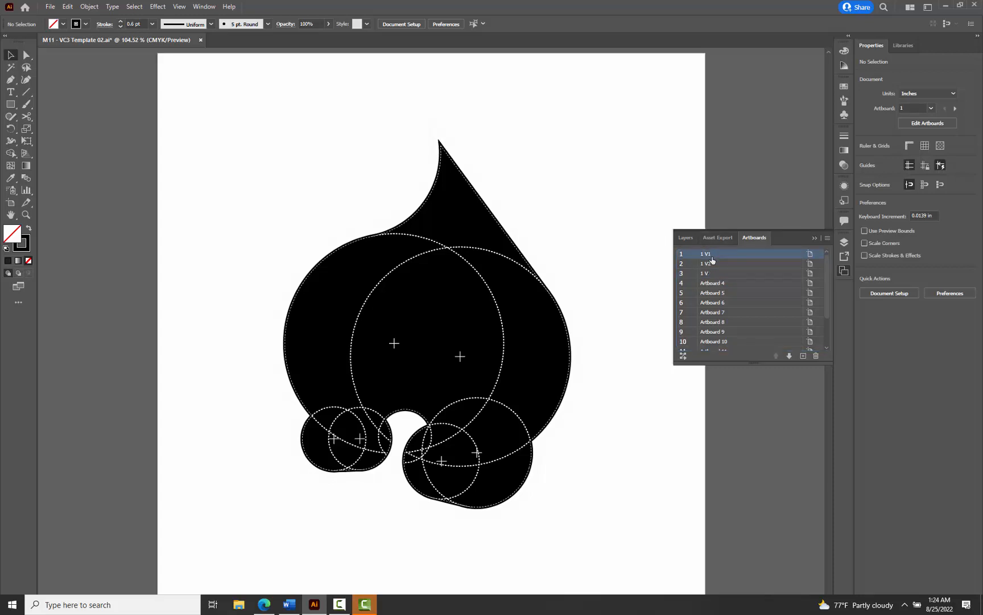
pyautogui.doubleClick(711, 257)
pyautogui.write('v')
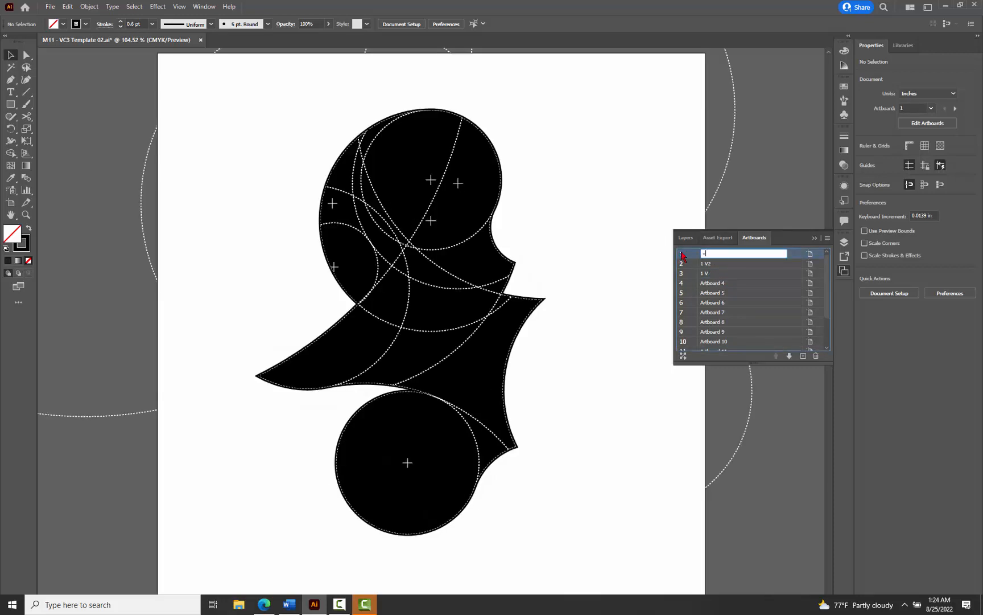
pyautogui.write('1')
pyautogui.press('BackSpace')
pyautogui.press('BackSpace')
pyautogui.write('V1 1')
# Rename artboard 2 as V1 2
pyautogui.click(719, 267)
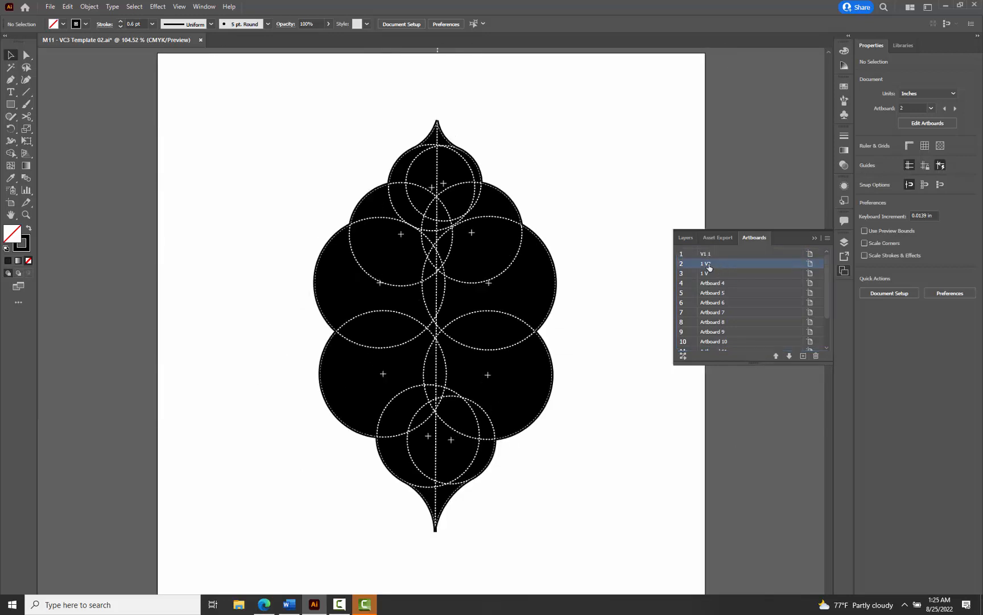
pyautogui.doubleClick(707, 263)
pyautogui.press('BackSpace')
pyautogui.write('V2 2')
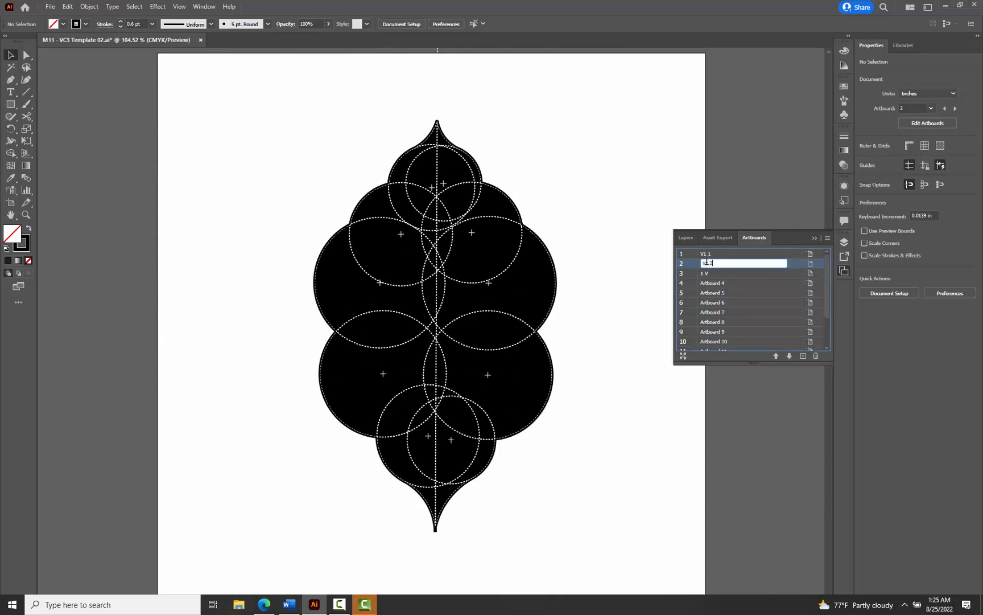
# Rename artboard 3 as V1 3
pyautogui.click(712, 275)
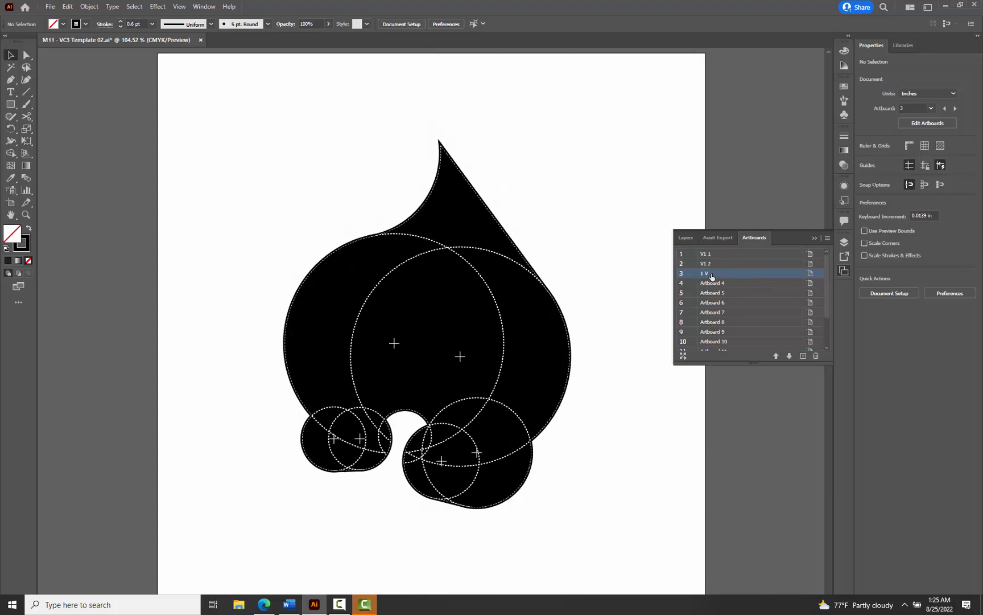
pyautogui.doubleClick(710, 275)
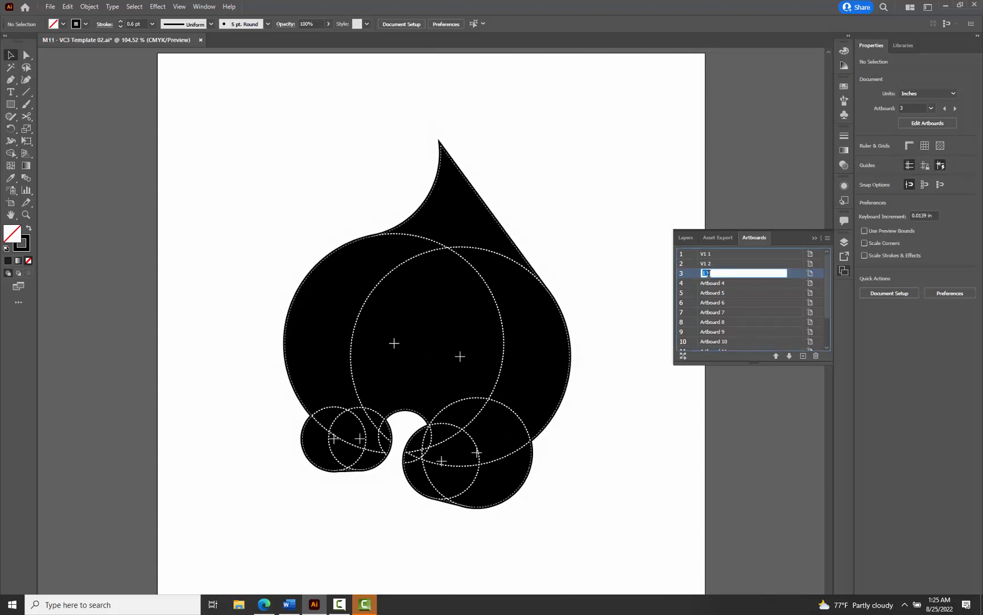
pyautogui.write('V1 3')
pyautogui.press('Return')
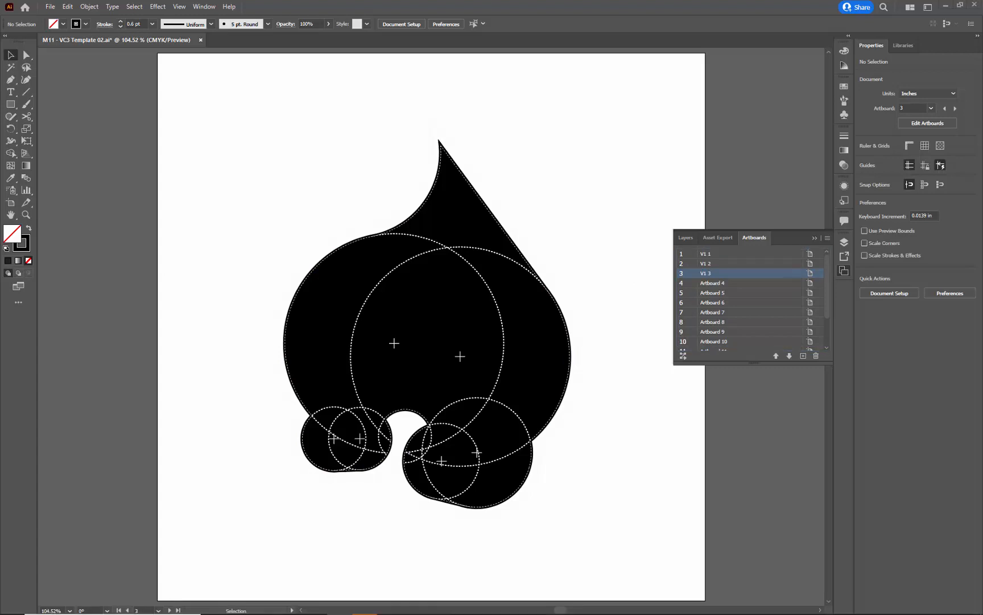
# Switch to Rhinoceros to check the shape layout and labels, and return to the maximized Illustrator window
pyautogui.hotkey('alt', 'Tab')
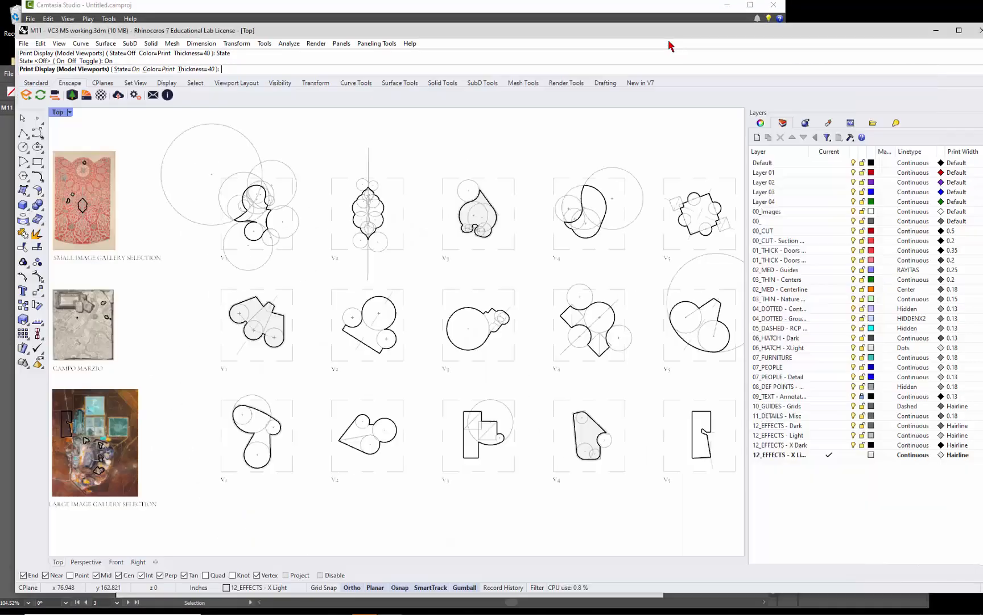
pyautogui.moveTo(637, 34); pyautogui.dragTo(0, 127)
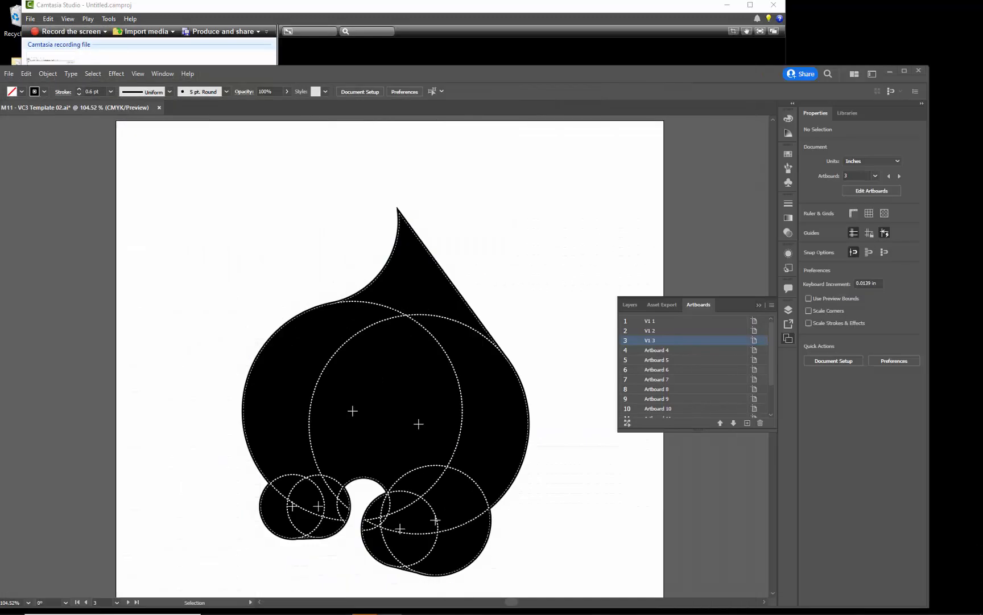
pyautogui.click(902, 72)
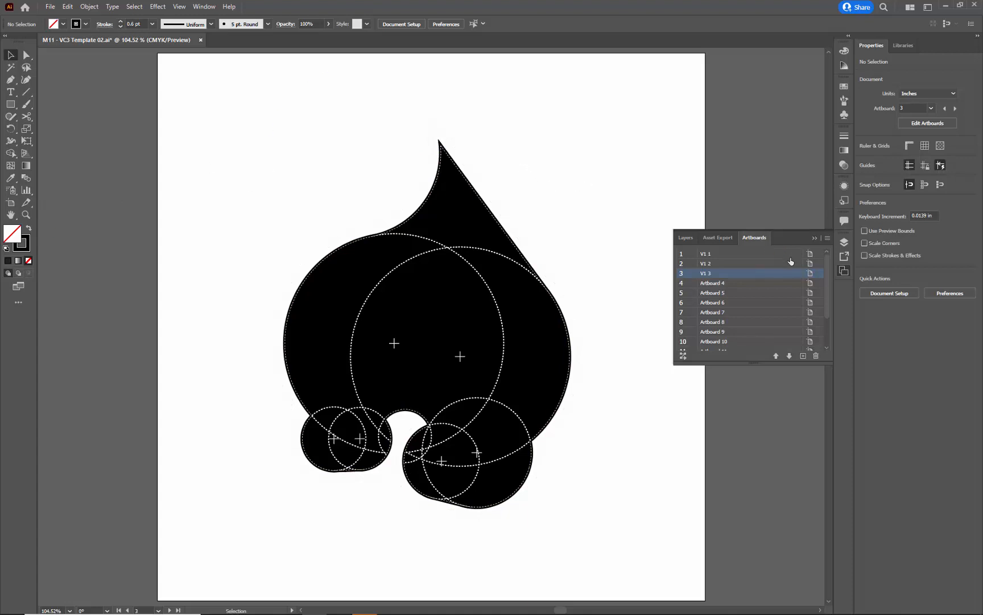
# Select Artboard 4 in the artboard list
pyautogui.click(731, 287)
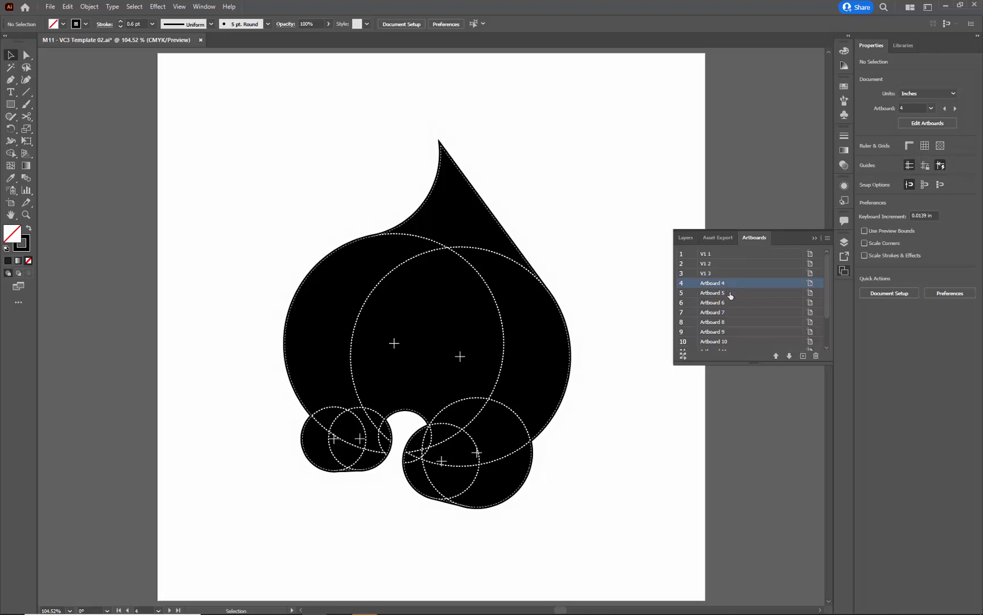